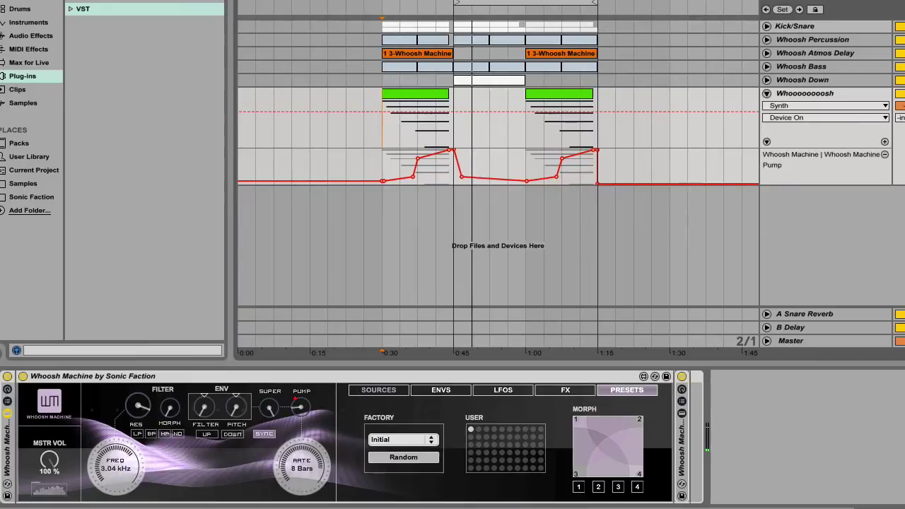
- Play the arrangement, and deactivate every note below the topmost one in the first Whoooooooosh clip
{"action": "key", "text": "space"}
{"action": "key", "text": "space"}
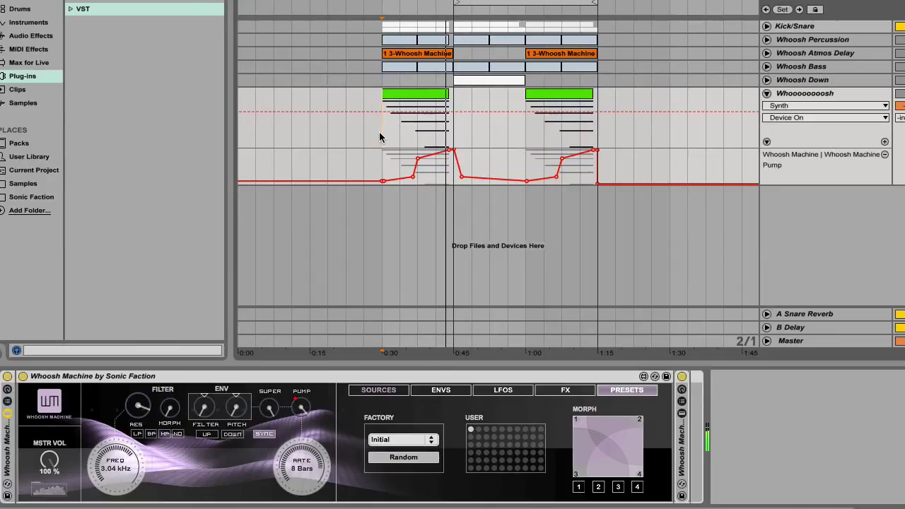
{"action": "double_click", "coordinate": [424, 97]}
{"action": "left_click", "coordinate": [333, 424]}
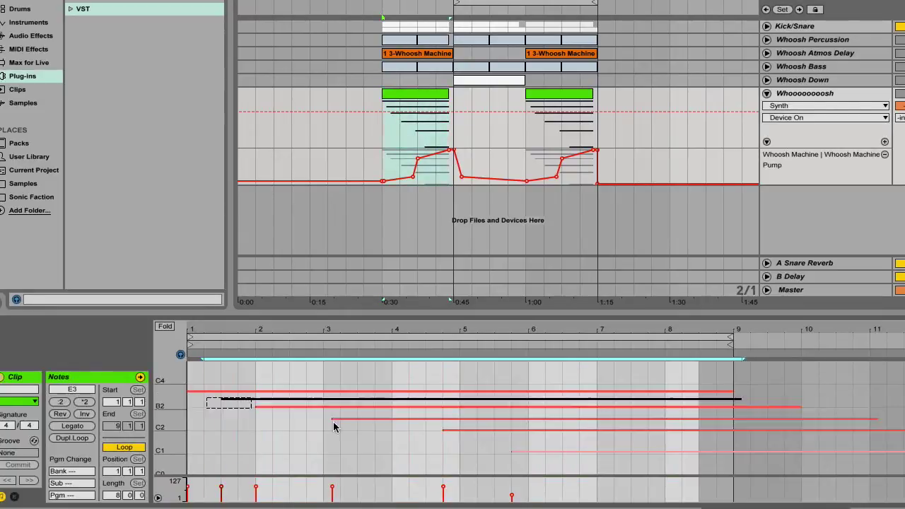
{"action": "key", "text": "0"}
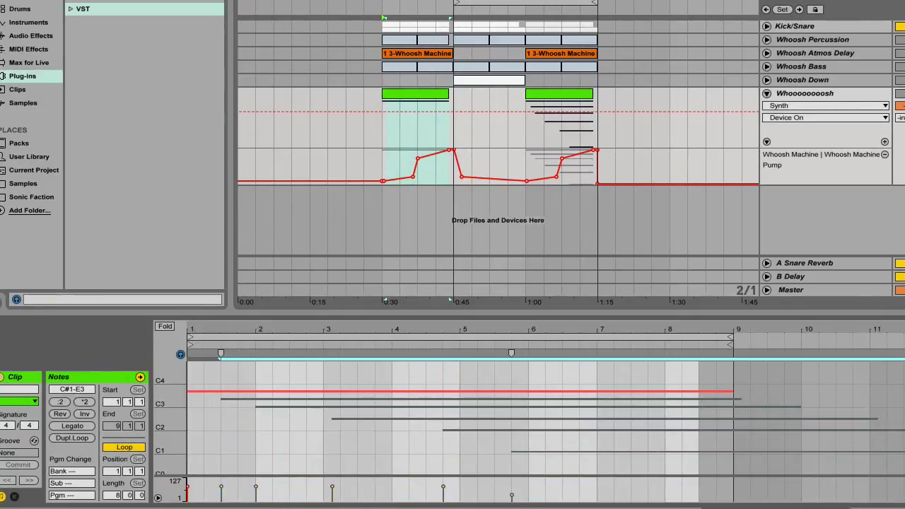
- Show the Whoosh Machine device and reload its Initial factory preset
{"action": "key", "text": "shift+Tab"}
{"action": "left_click", "coordinate": [394, 441]}
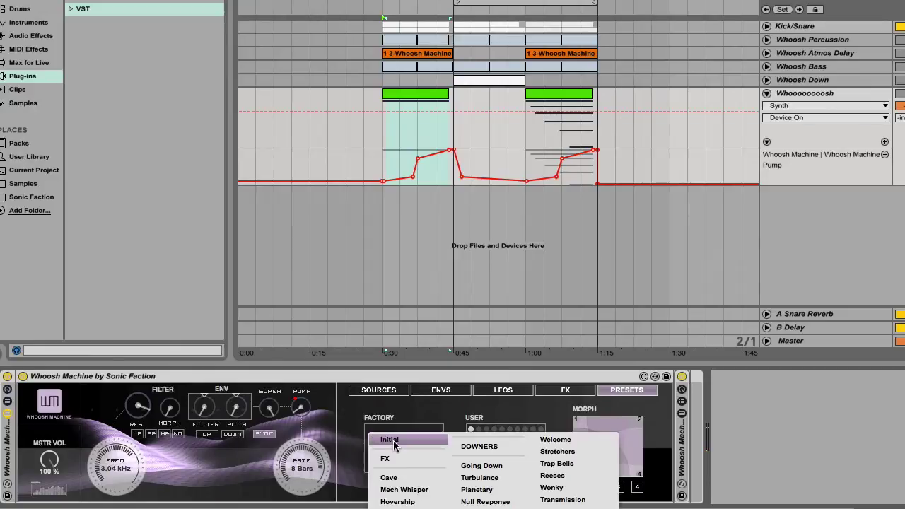
{"action": "left_click", "coordinate": [394, 441]}
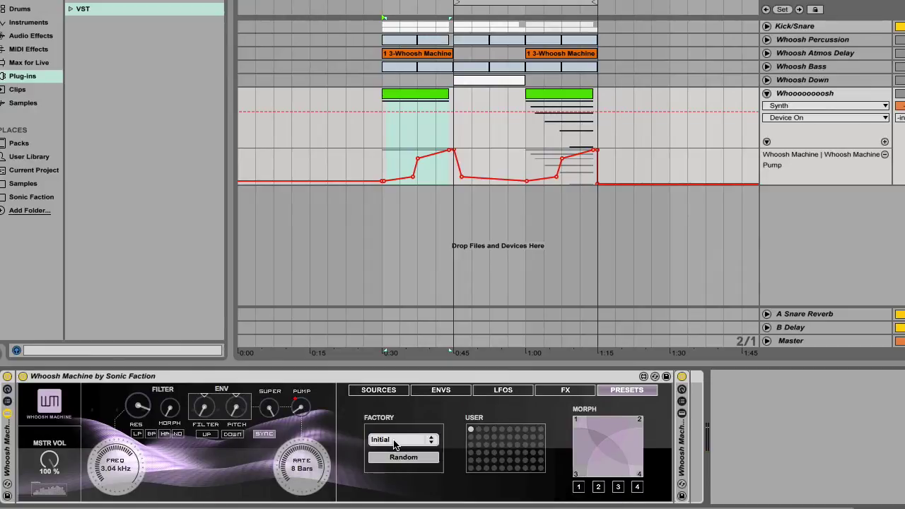
- Enable the Noise, Synth and Texture sources, choosing synth 4 and texture 8
{"action": "left_click", "coordinate": [382, 390]}
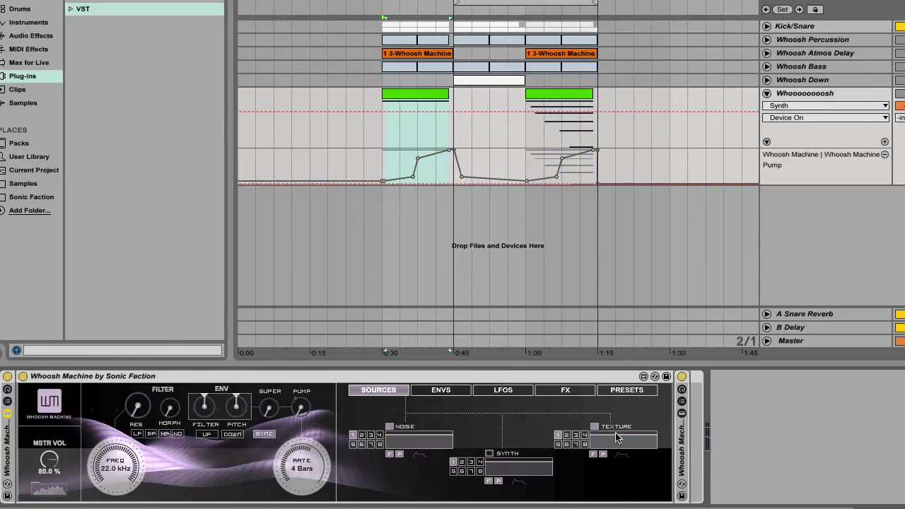
{"action": "left_click", "coordinate": [369, 435]}
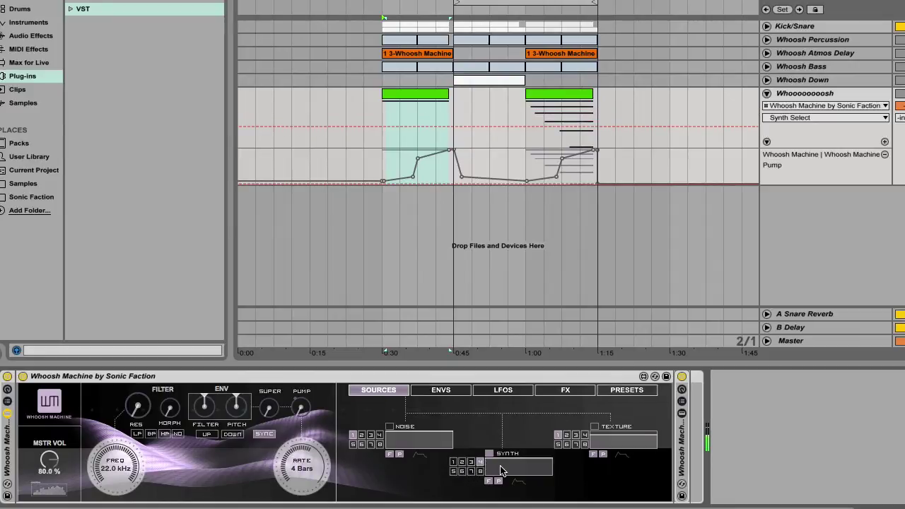
{"action": "left_click", "coordinate": [596, 428]}
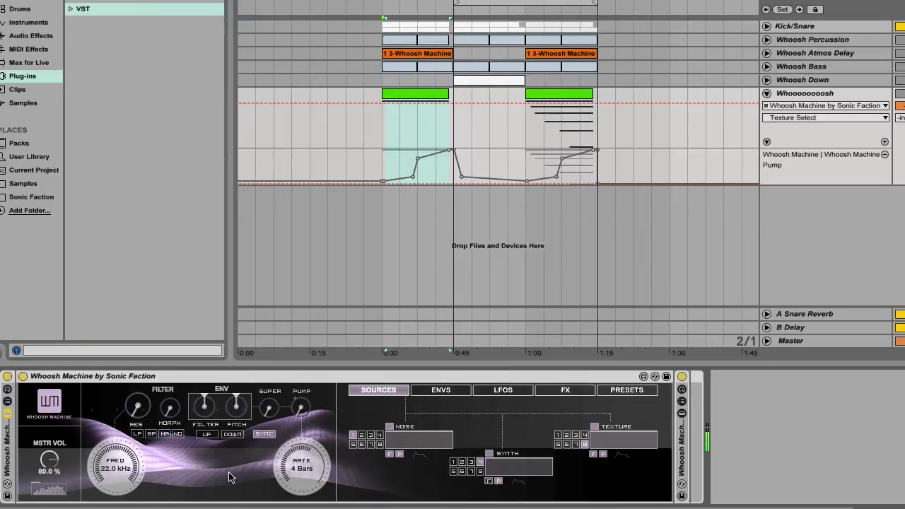
- Set the filter frequency to 253 Hz and the ramp rate to 3 Bars, and try out the Pump amount
{"action": "left_click_drag", "start_coordinate": [119, 467], "coordinate": [119, 445]}
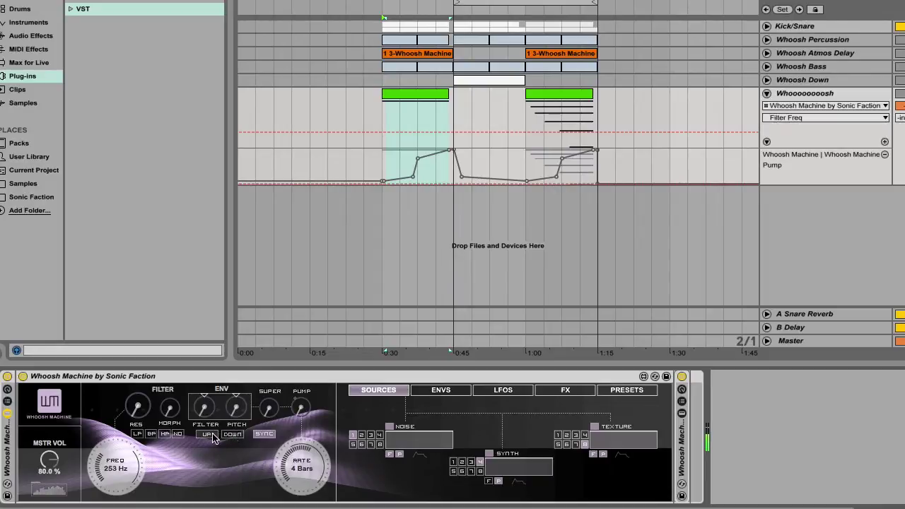
{"action": "left_click_drag", "start_coordinate": [302, 464], "coordinate": [302, 472]}
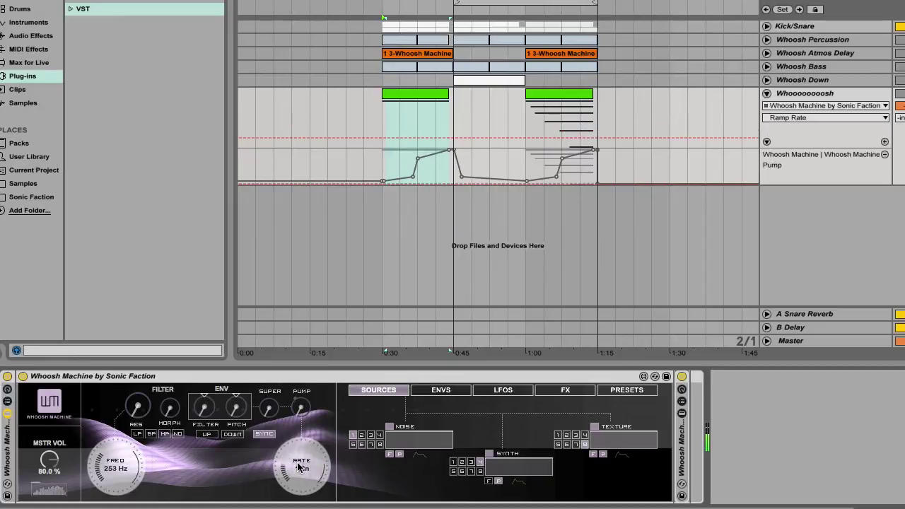
{"action": "left_click_drag", "start_coordinate": [298, 467], "coordinate": [302, 345]}
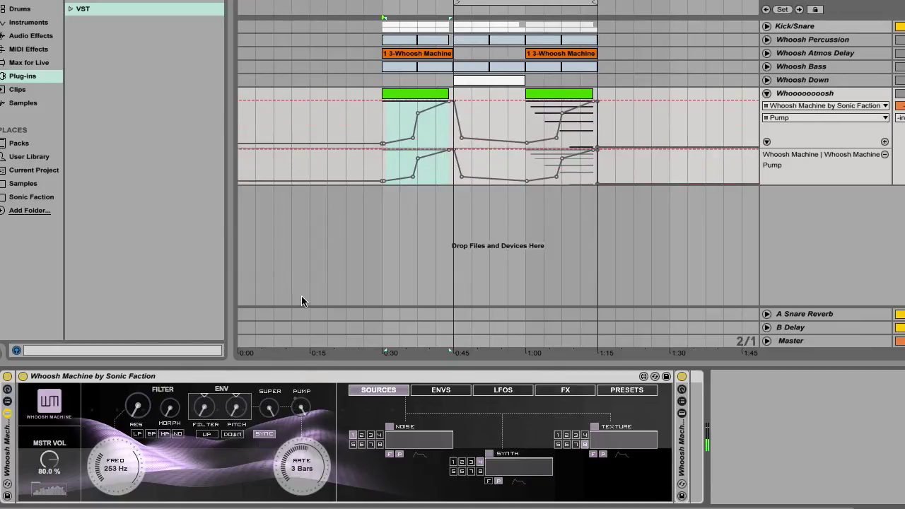
{"action": "left_click_drag", "start_coordinate": [302, 301], "coordinate": [321, 390]}
- Raise the filter resonance and LFO 1 modulation amounts, setting the filter frequency to 4.40 kHz and the ramp rate to 8 Bars
{"action": "left_click", "coordinate": [488, 393]}
{"action": "left_click", "coordinate": [139, 408]}
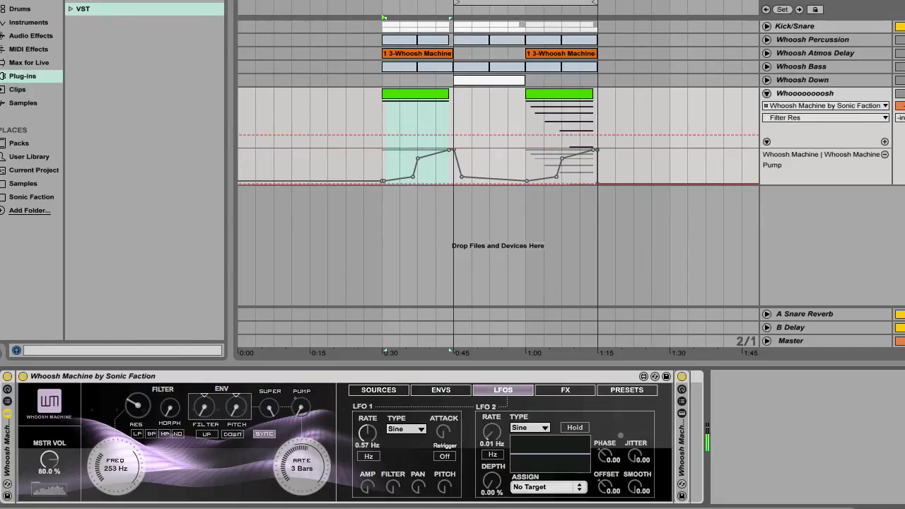
{"action": "left_click_drag", "start_coordinate": [113, 458], "coordinate": [113, 424]}
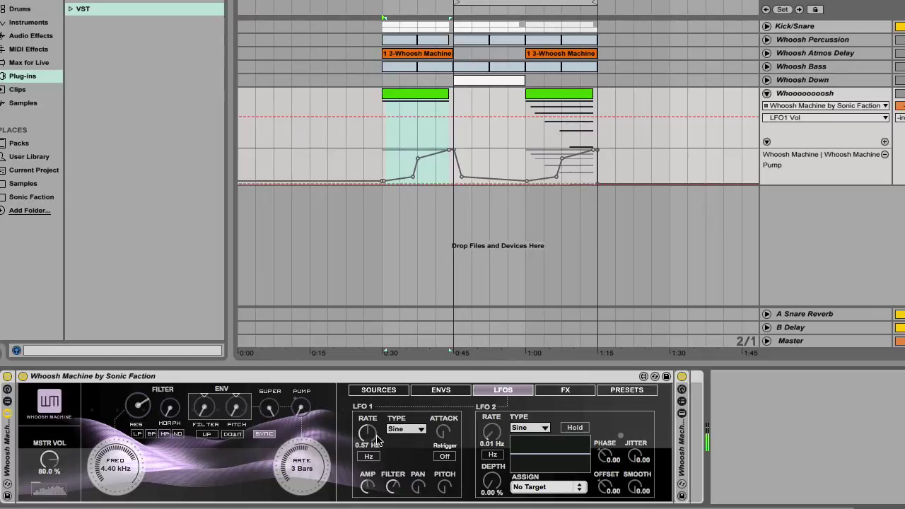
{"action": "left_click_drag", "start_coordinate": [294, 475], "coordinate": [294, 467]}
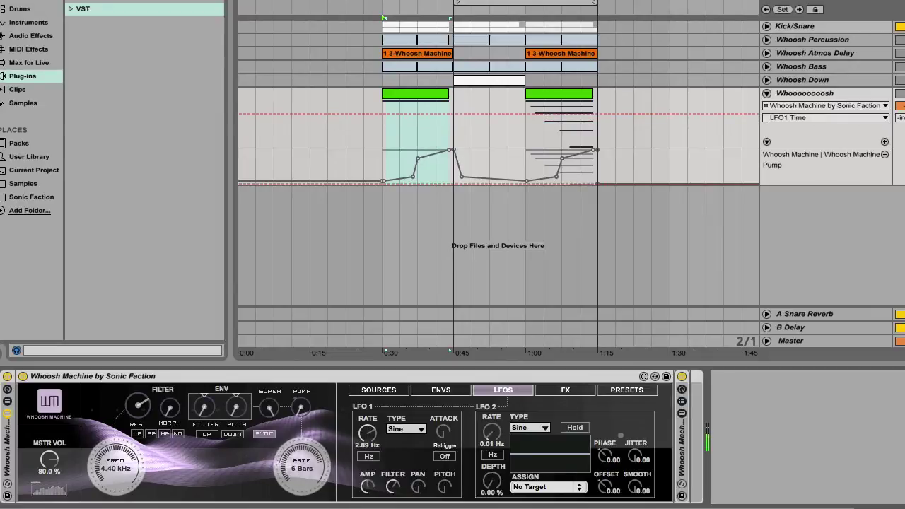
- Assign LFO 2 to LFO1 Time with the Up waveform, phase 1.00 and offset 0.28
{"action": "left_click", "coordinate": [553, 488]}
{"action": "left_click", "coordinate": [618, 201]}
{"action": "left_click", "coordinate": [528, 428]}
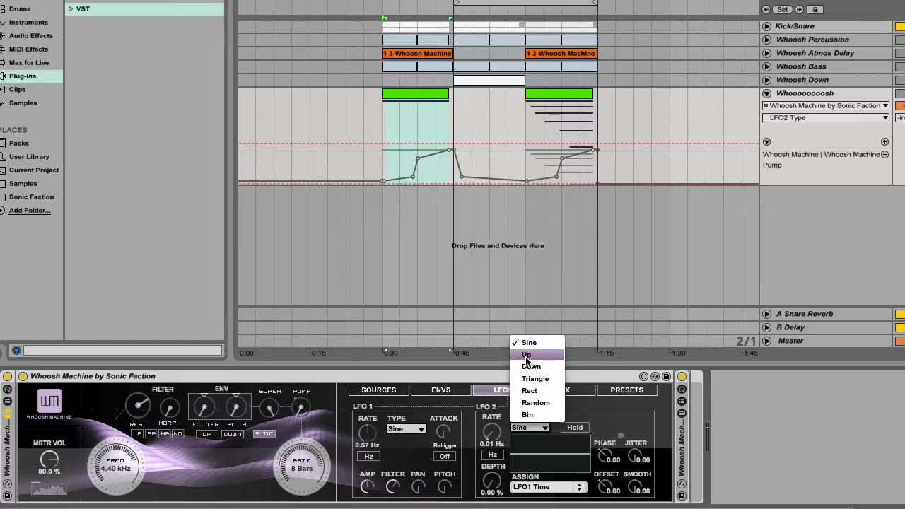
{"action": "left_click", "coordinate": [531, 353]}
{"action": "left_click", "coordinate": [607, 460]}
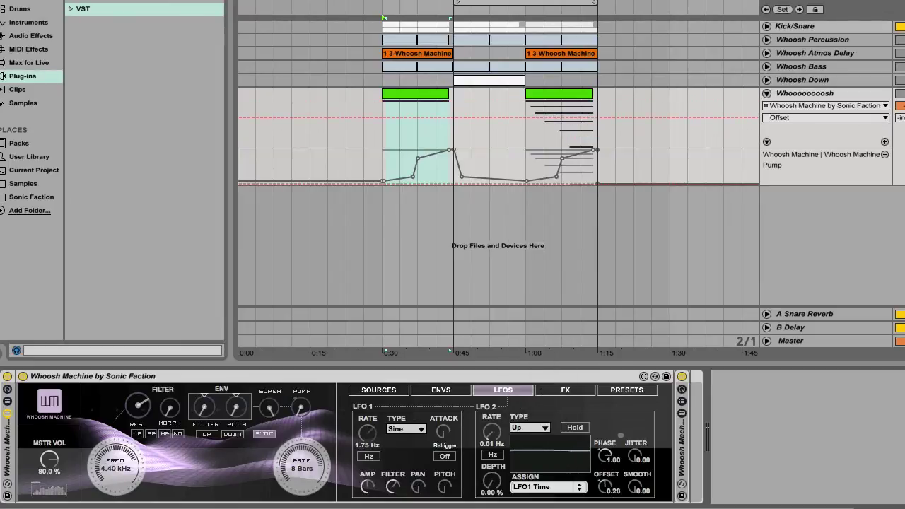
- Set LFO 2's depth to 40.7 % and its rate to a tempo-synced value of 8
{"action": "left_click", "coordinate": [506, 486]}
{"action": "left_click_drag", "start_coordinate": [493, 488], "coordinate": [493, 479]}
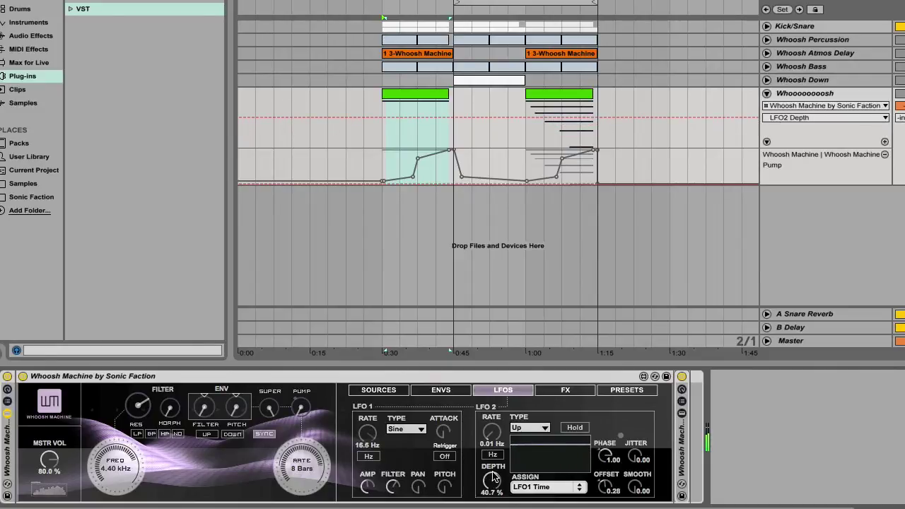
{"action": "mouse_move", "coordinate": [492, 436]}
{"action": "left_mouse_down"}
{"action": "mouse_move", "coordinate": [491, 424]}
{"action": "mouse_move", "coordinate": [492, 441]}
{"action": "left_mouse_up"}
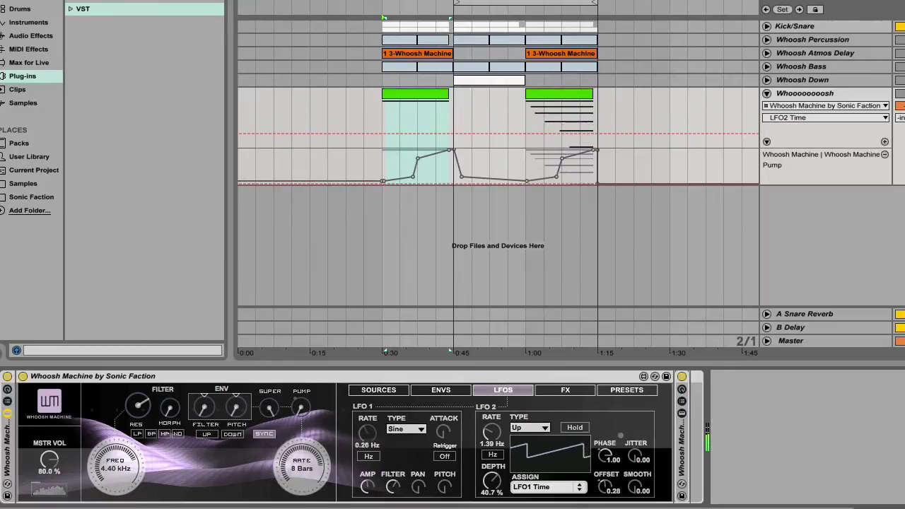
{"action": "left_click", "coordinate": [493, 454]}
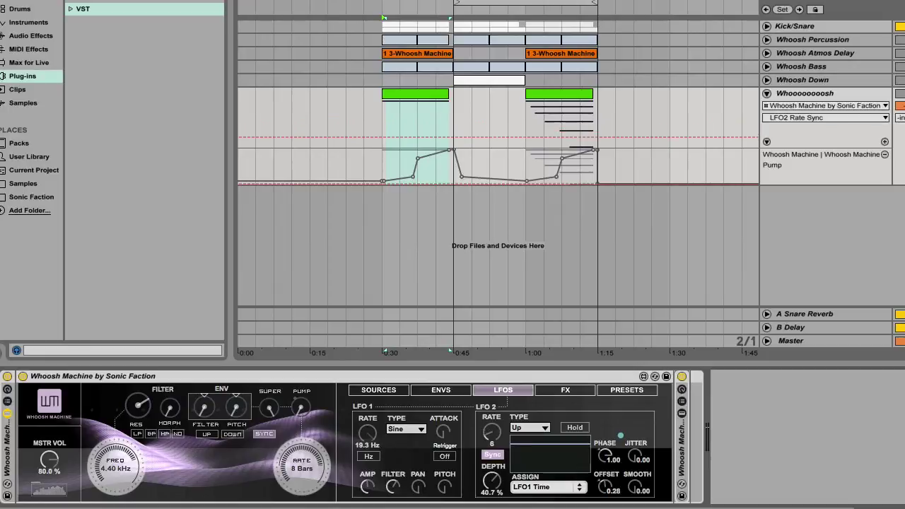
- Play the build-up while varying the Pump amount by ear, and re-enable the overridden Pump automation
{"action": "key", "text": "space"}
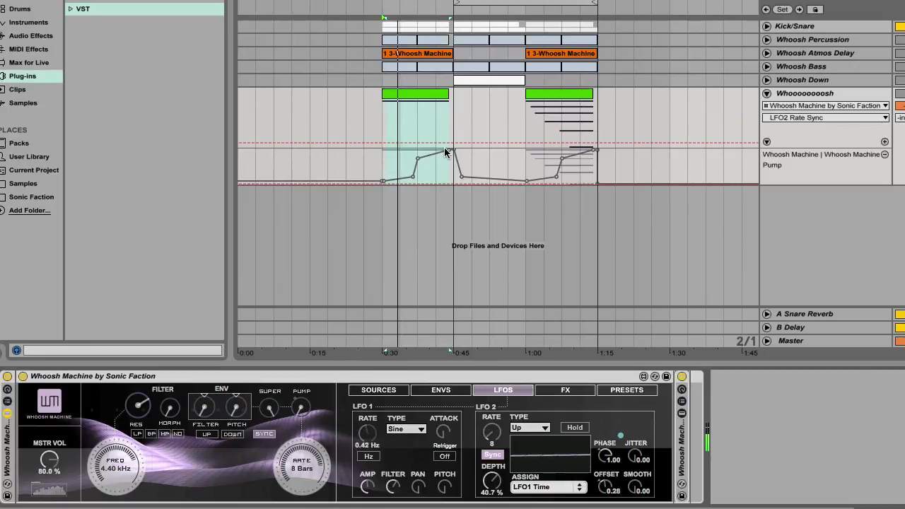
{"action": "left_click", "coordinate": [301, 407]}
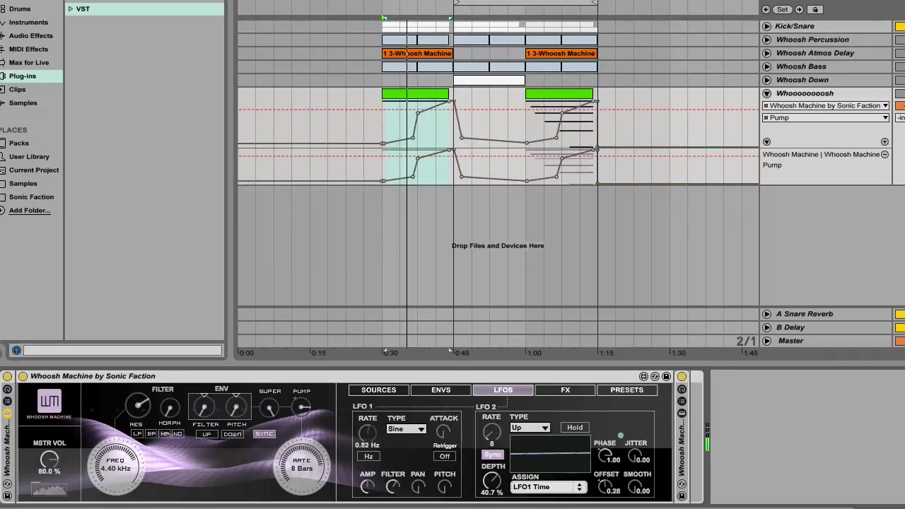
{"action": "left_click_drag", "start_coordinate": [301, 408], "coordinate": [301, 418]}
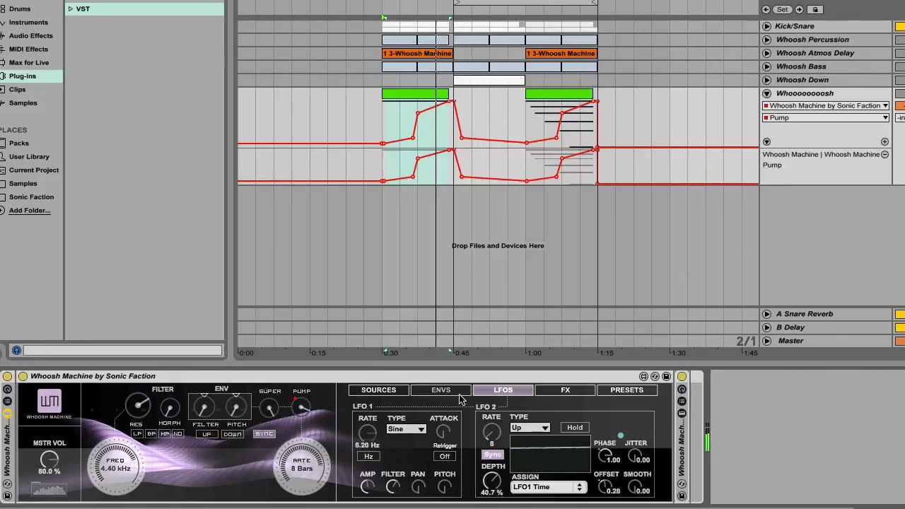
- Add reverb at 37.8 % with time .70 and size .72, and delay at 52.0 % with time 17 and feedback 57.6 %
{"action": "left_click", "coordinate": [548, 395]}
{"action": "left_click_drag", "start_coordinate": [586, 430], "coordinate": [586, 406]}
{"action": "left_click_drag", "start_coordinate": [616, 437], "coordinate": [644, 419]}
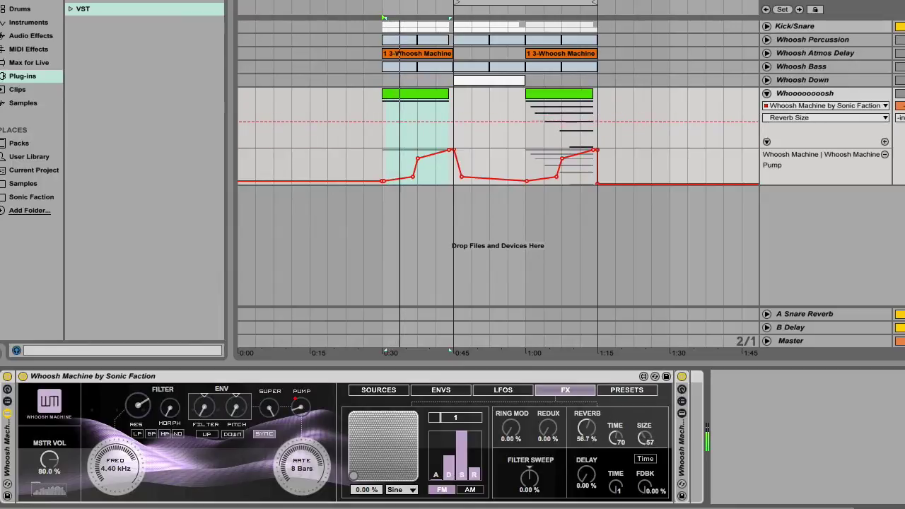
{"action": "left_click_drag", "start_coordinate": [588, 429], "coordinate": [588, 438]}
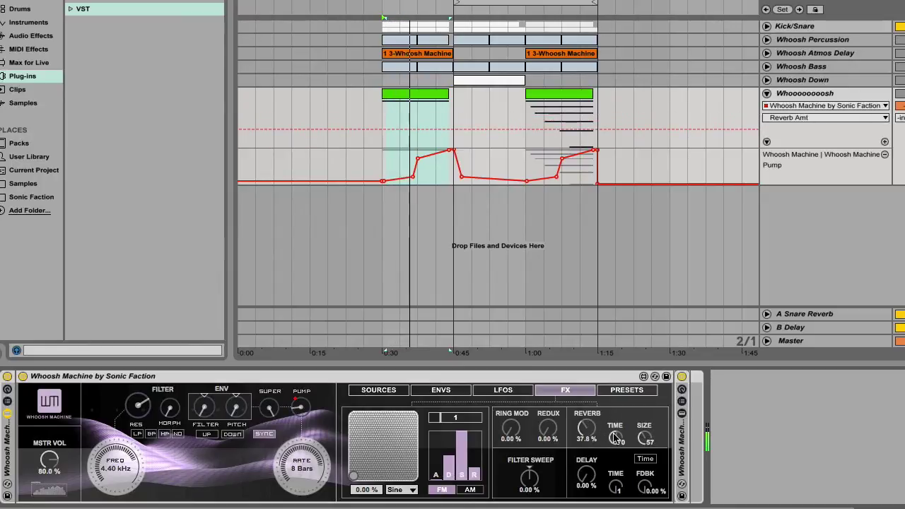
{"action": "left_click_drag", "start_coordinate": [644, 439], "coordinate": [644, 431]}
{"action": "left_click_drag", "start_coordinate": [586, 480], "coordinate": [645, 468]}
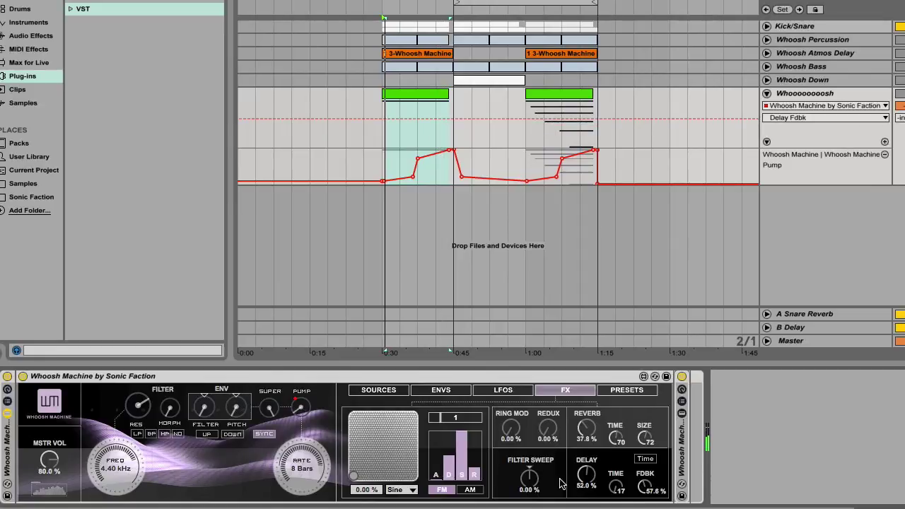
- Try out the ring modulator, Redux and filter sweep effects on the whoosh sound
{"action": "mouse_move", "coordinate": [510, 428]}
{"action": "left_mouse_down"}
{"action": "mouse_move", "coordinate": [511, 396]}
{"action": "mouse_move", "coordinate": [510, 435]}
{"action": "left_mouse_up"}
{"action": "left_click", "coordinate": [548, 428]}
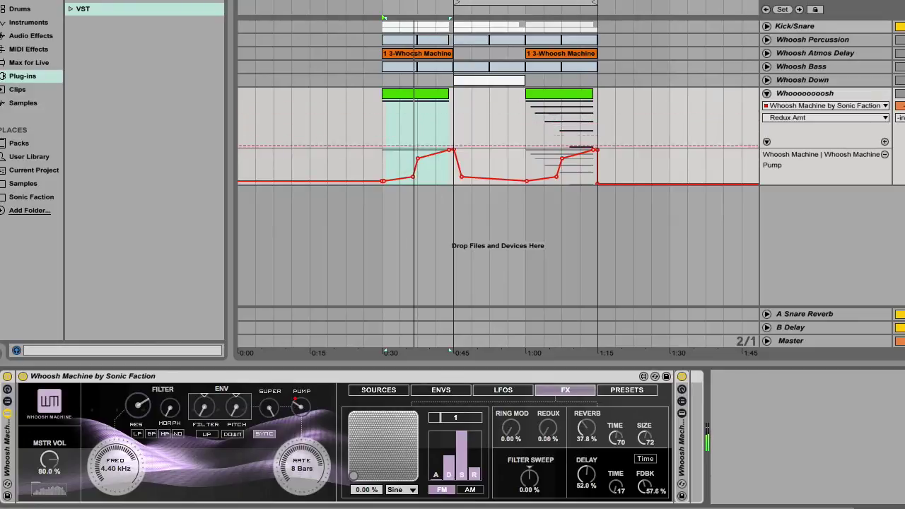
{"action": "left_click", "coordinate": [534, 483]}
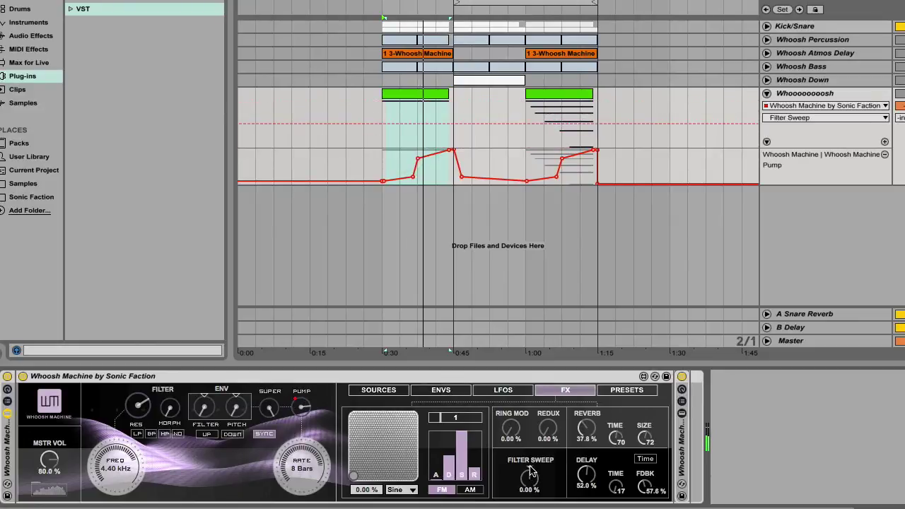
- Reactivate all the muted notes in the first Whoooooooosh clip and return to the Whoosh Machine device
{"action": "left_click", "coordinate": [407, 98]}
{"action": "double_click", "coordinate": [407, 99]}
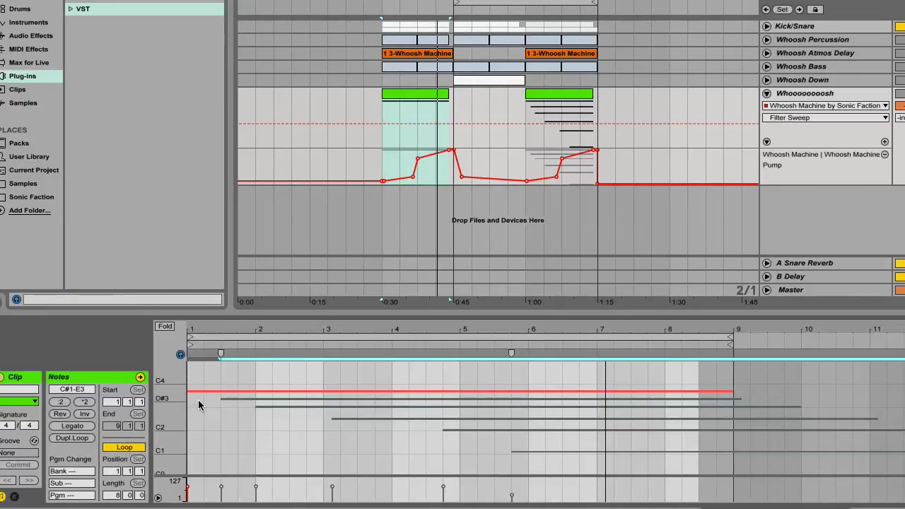
{"action": "left_click_drag", "start_coordinate": [202, 397], "coordinate": [904, 473]}
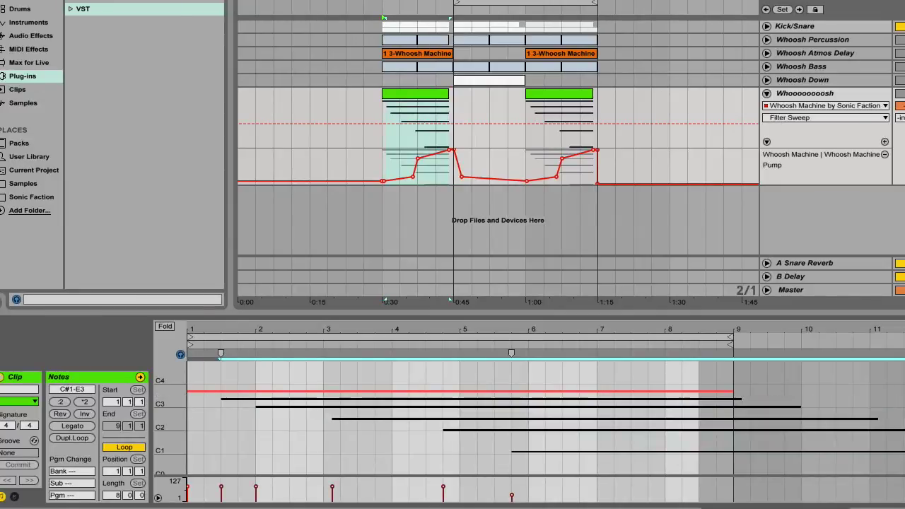
{"action": "key", "text": "shift+Tab"}
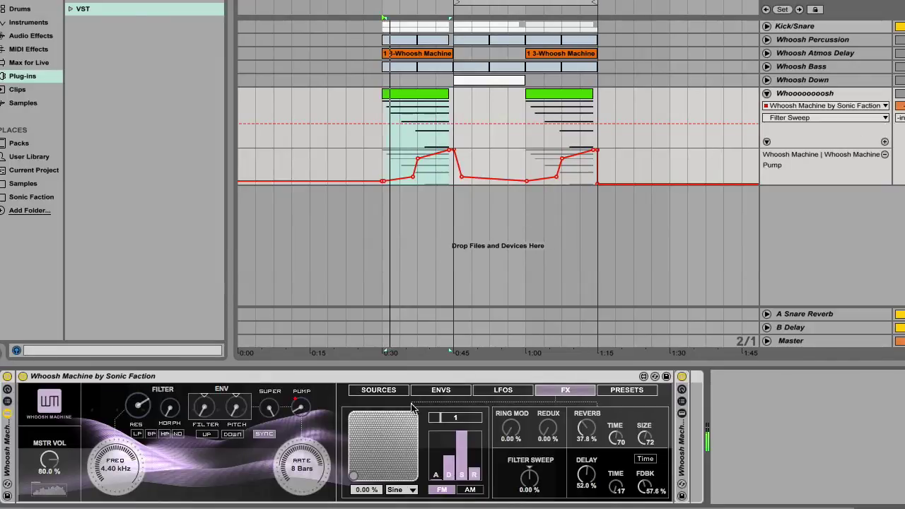
- Fine-tune LFO 1's filter modulation and the filter resonance, setting the filter frequency to 2.66 kHz
{"action": "left_click", "coordinate": [503, 389]}
{"action": "left_click", "coordinate": [393, 486]}
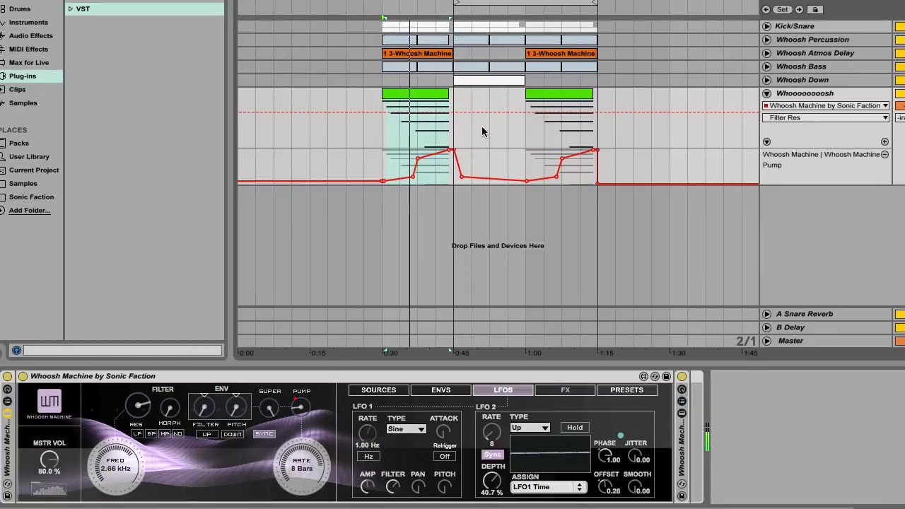
- Hide the Pump automation lane of the Whoooooooosh track and select its second clip
{"action": "left_click", "coordinate": [767, 142]}
{"action": "left_click", "coordinate": [778, 97]}
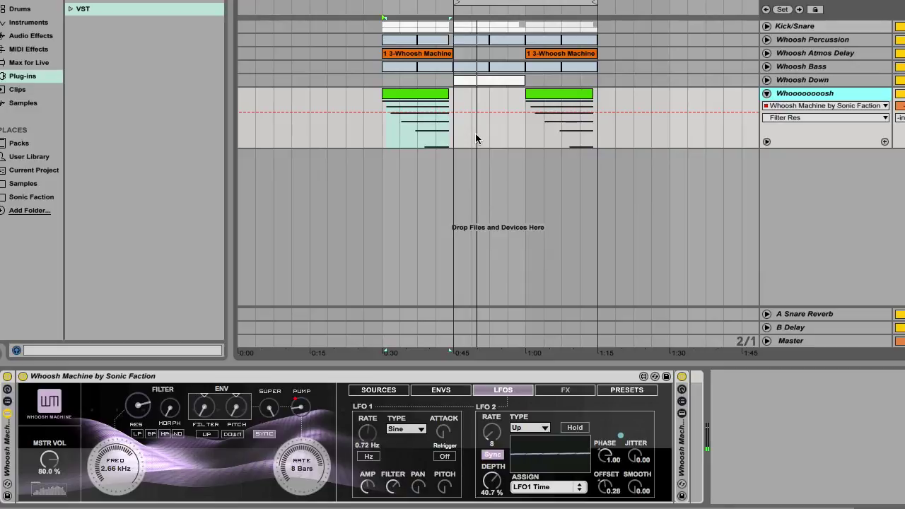
{"action": "left_click", "coordinate": [545, 96]}
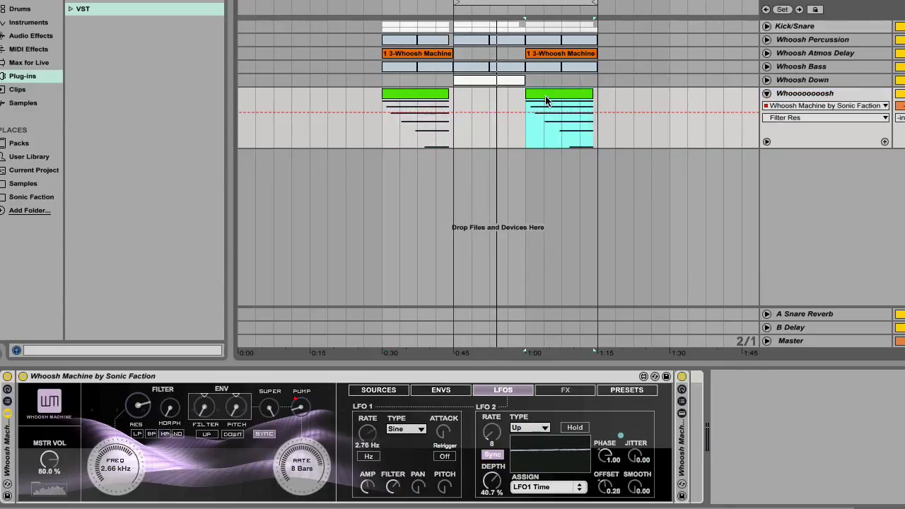